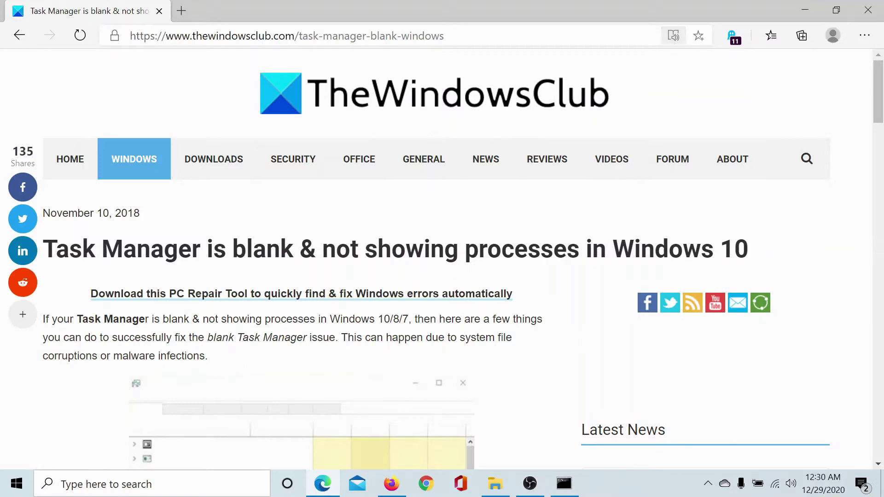
scroll(187, 400, down, 5)
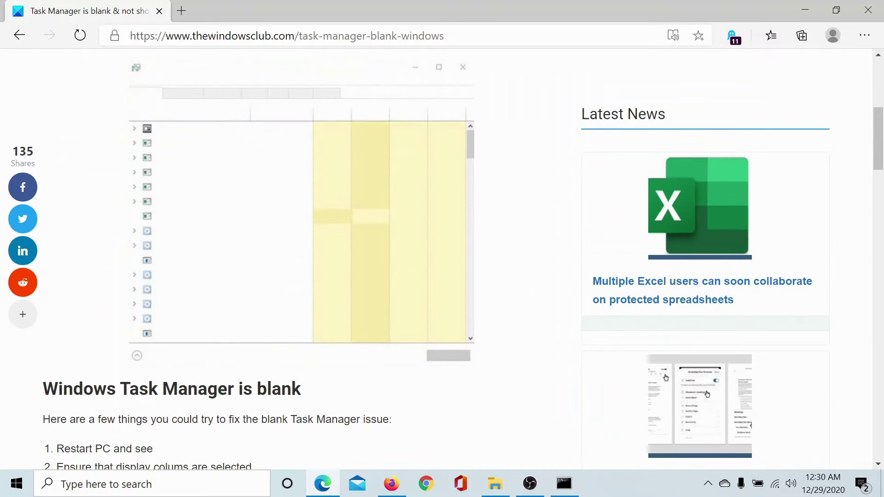
scroll(187, 394, down, 2)
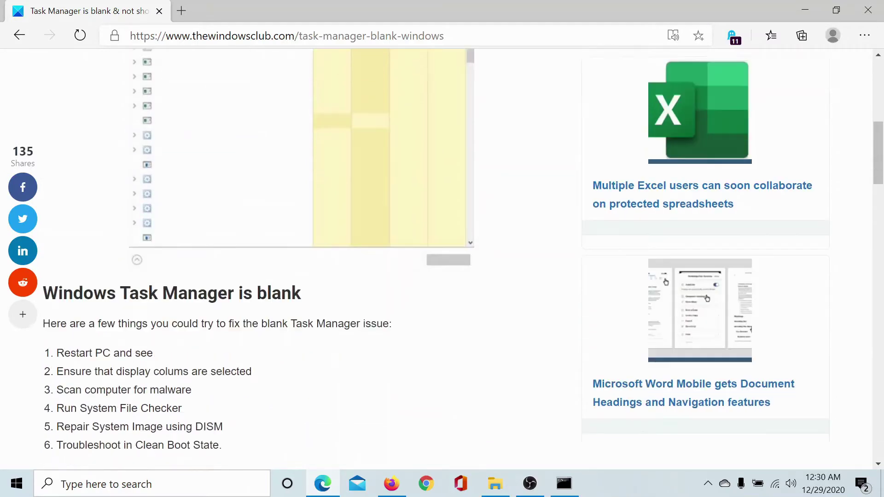
scroll(187, 394, down, 1)
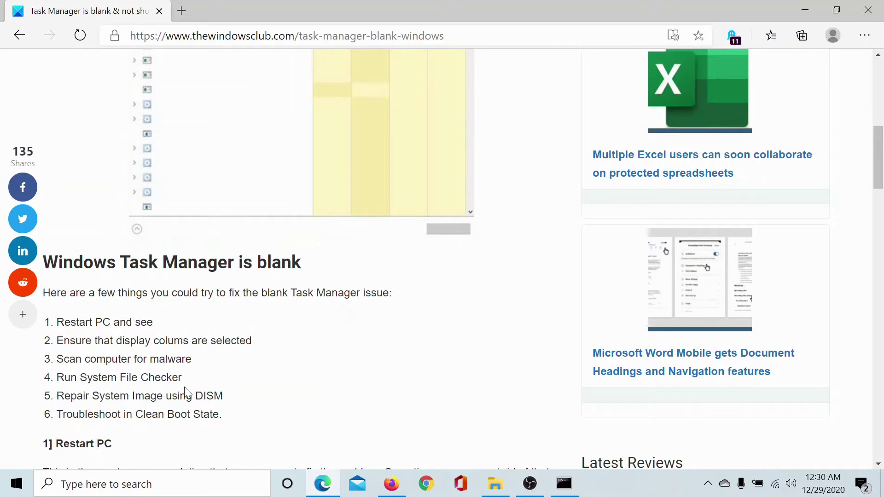
scroll(187, 393, down, 1)
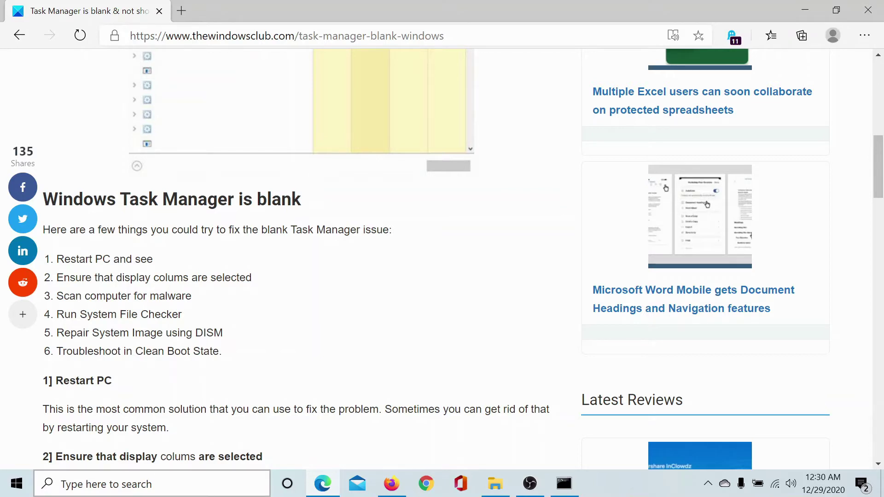
Bring up the administrator Command Prompt with sfc /scannow entered, then minimise it
click(148, 485)
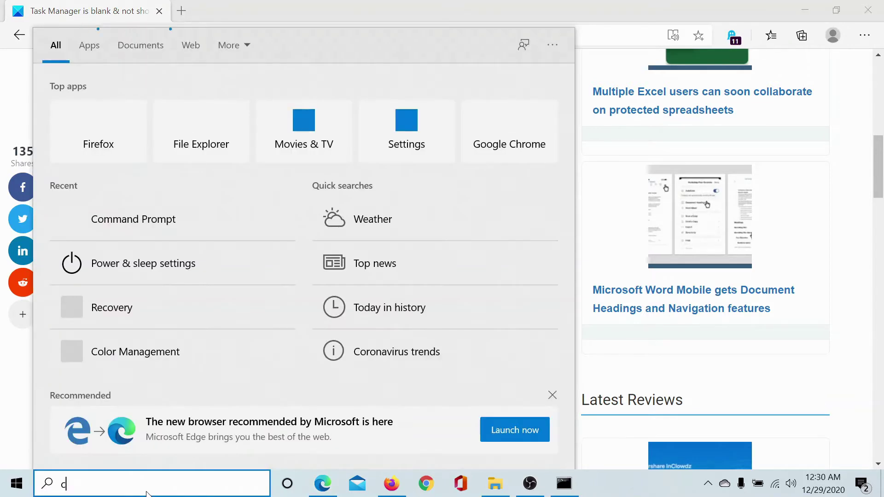
text(comm)
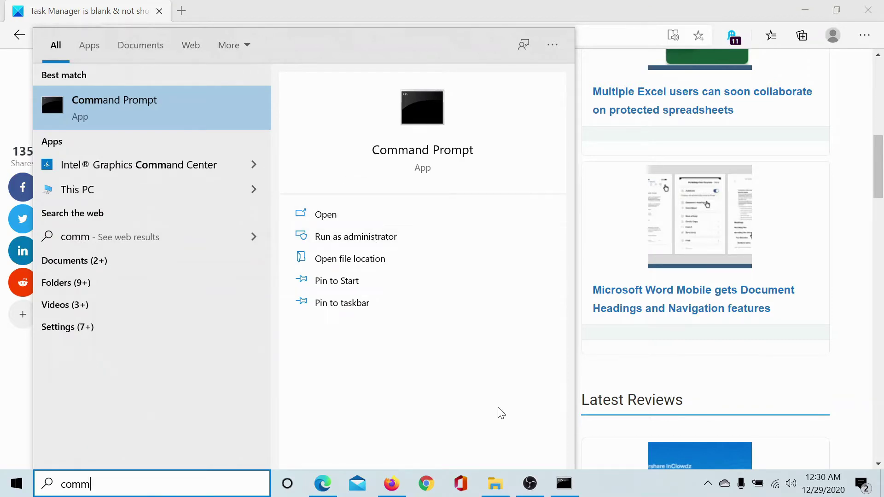
click(566, 486)
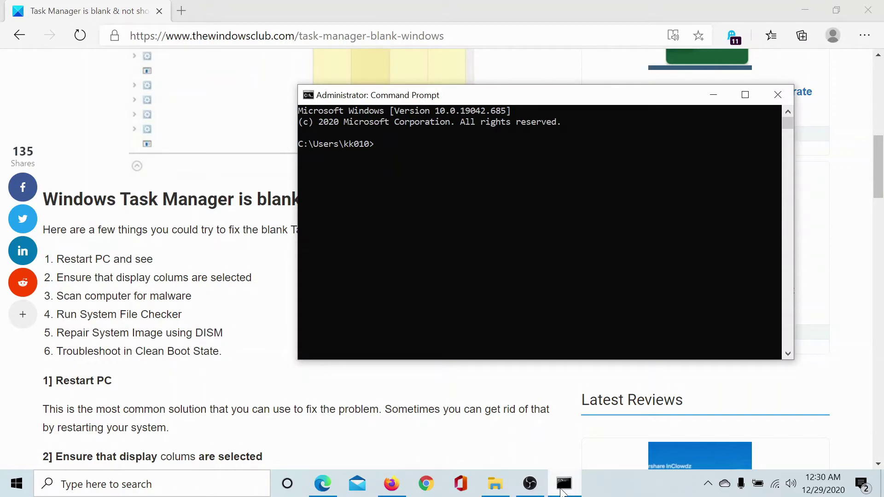
text(sfc )
text(/sc)
text(annow)
click(46, 121)
scroll(146, 277, down, 5)
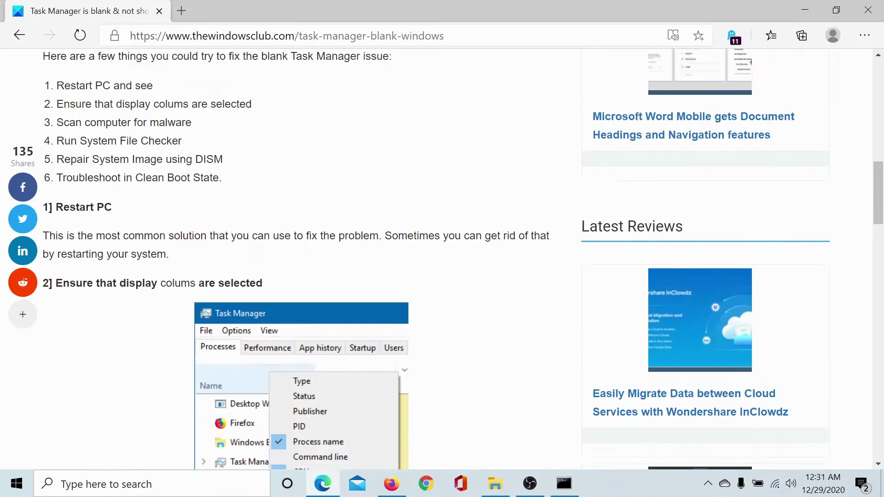
scroll(146, 278, down, 5)
scroll(146, 278, down, 5)
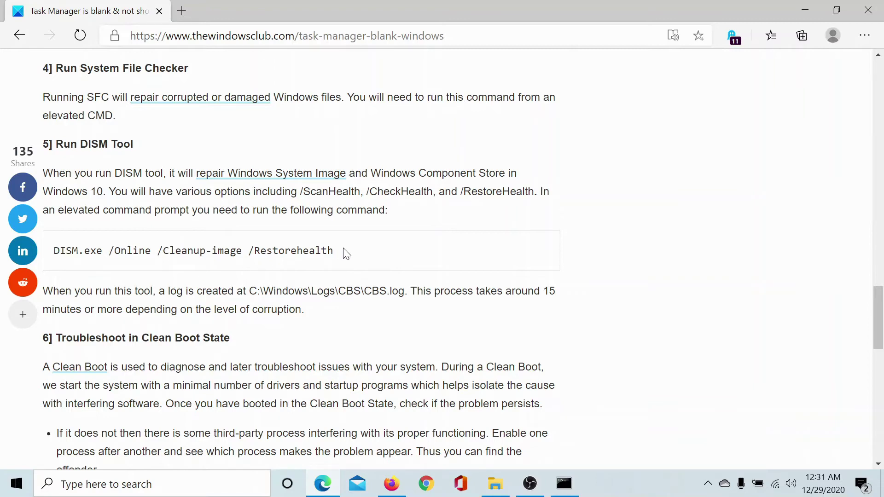
Select and copy 'DISM.exe /Online /Cleanup-image /Restorehealth' from the Run DISM Tool section
drag(333, 251, 51, 245)
key(ctrl+c)
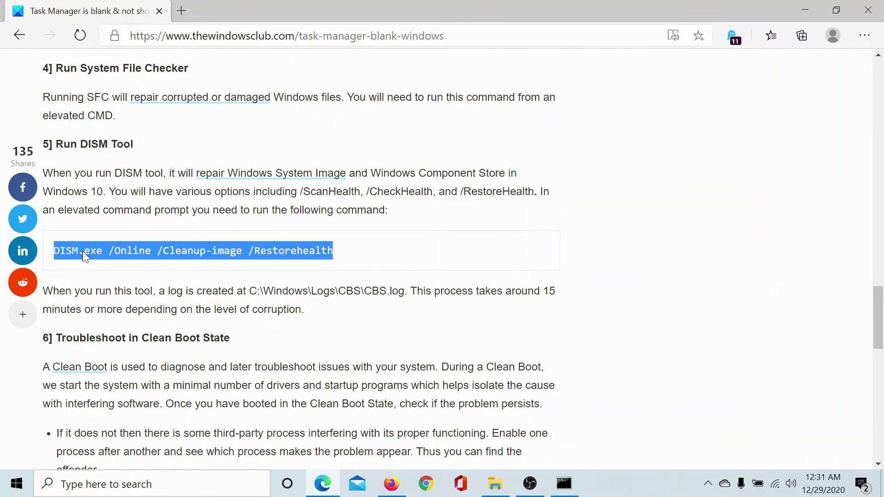
right_click(82, 250)
click(111, 19)
Swap sfc /scannow for the pasted DISM restore-health command at the administrator prompt, then minimise
click(566, 486)
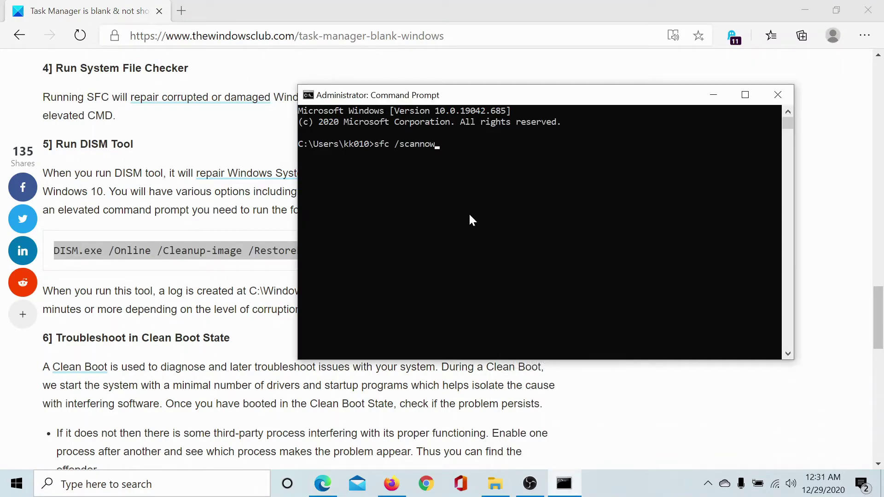
key(BackSpace)
key(BackSpace)
key(BackSpace)
key(BackSpace)
key(ctrl+v)
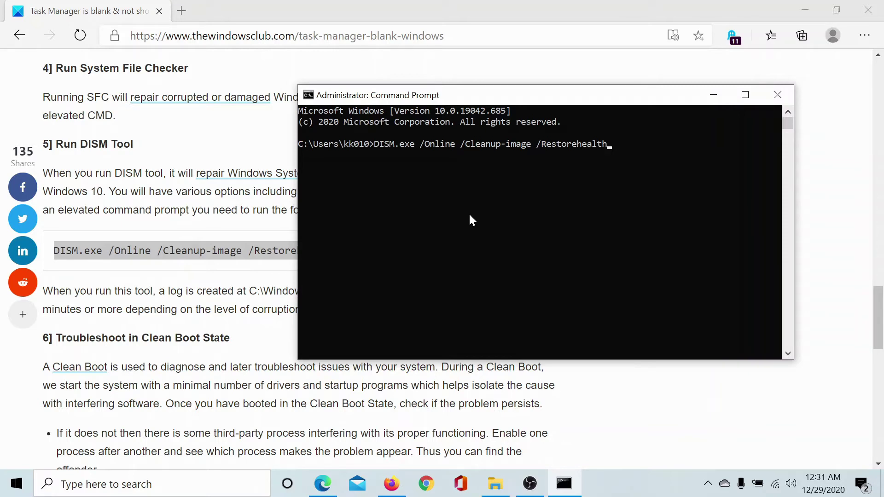
click(263, 277)
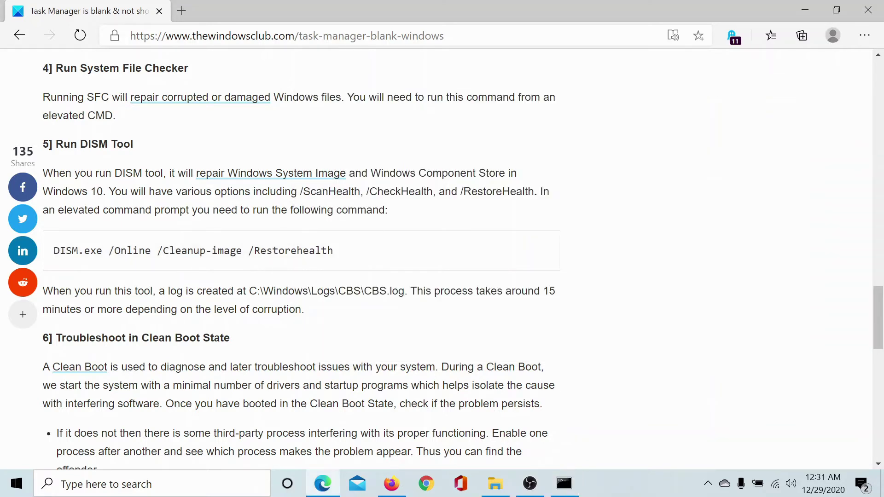
scroll(442, 276, down, 2)
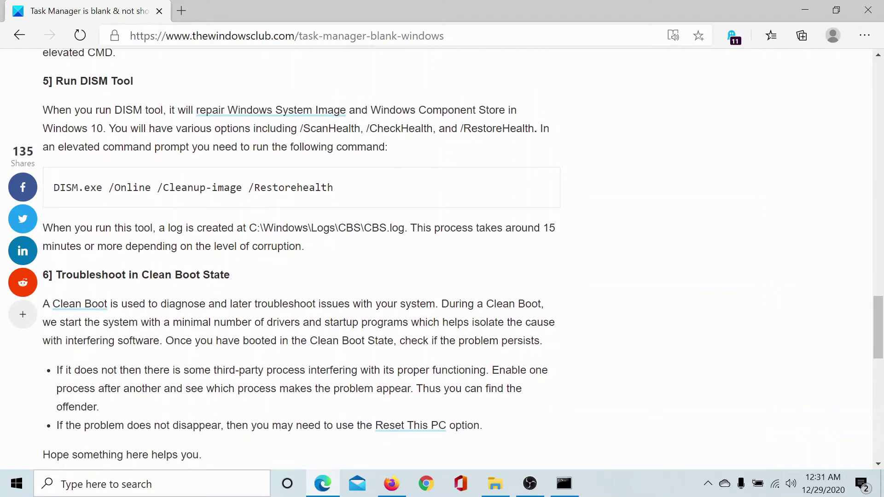
scroll(442, 276, down, 2)
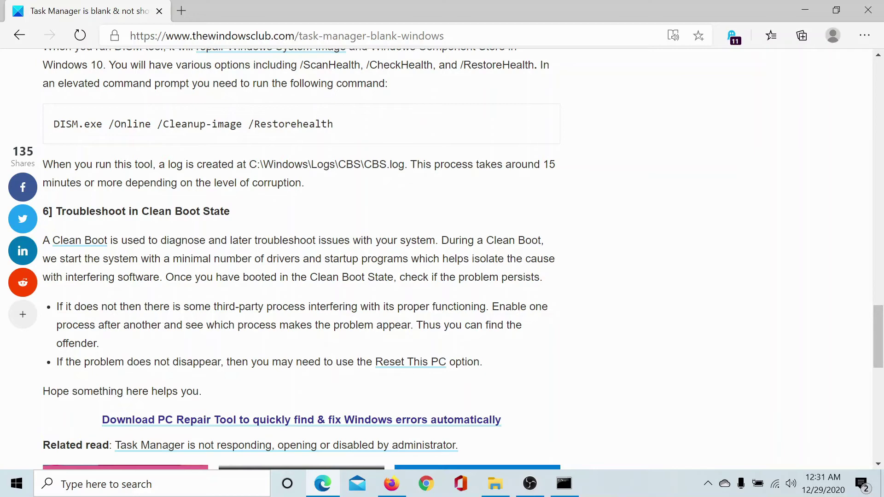
Launch System Configuration by running msconfig from the Run box
key(super+r)
text(m)
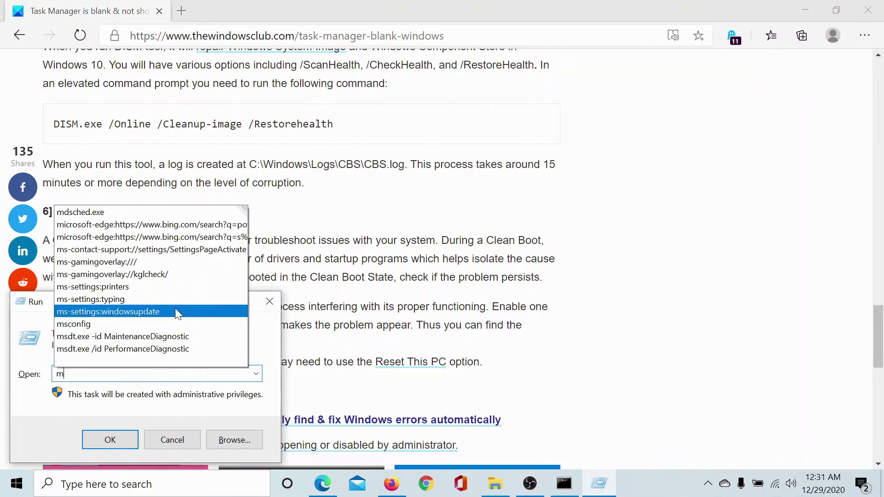
text(sconfig)
key(Return)
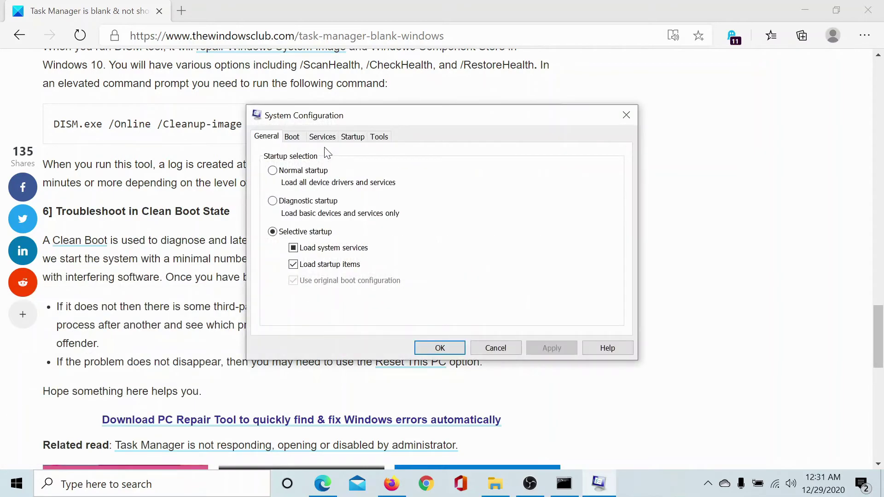
Hide Microsoft services, disable all others including the ASUS System Analysis and Diagnosis services, and apply
click(323, 137)
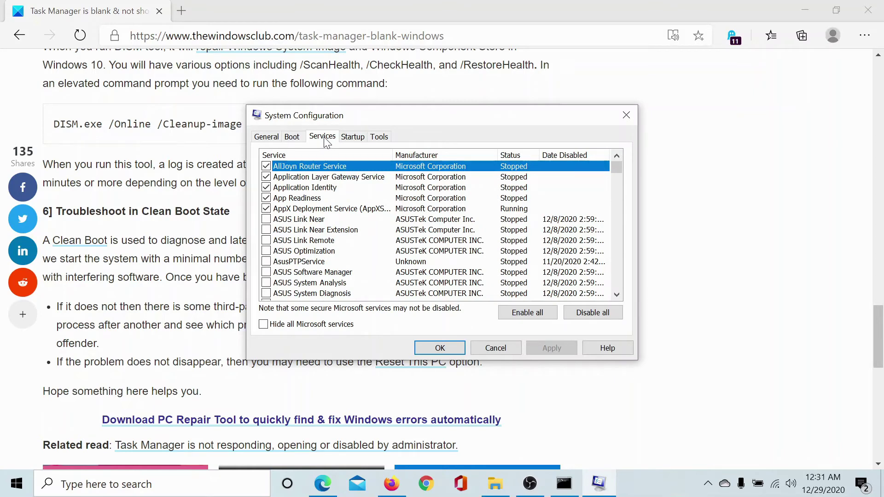
click(263, 324)
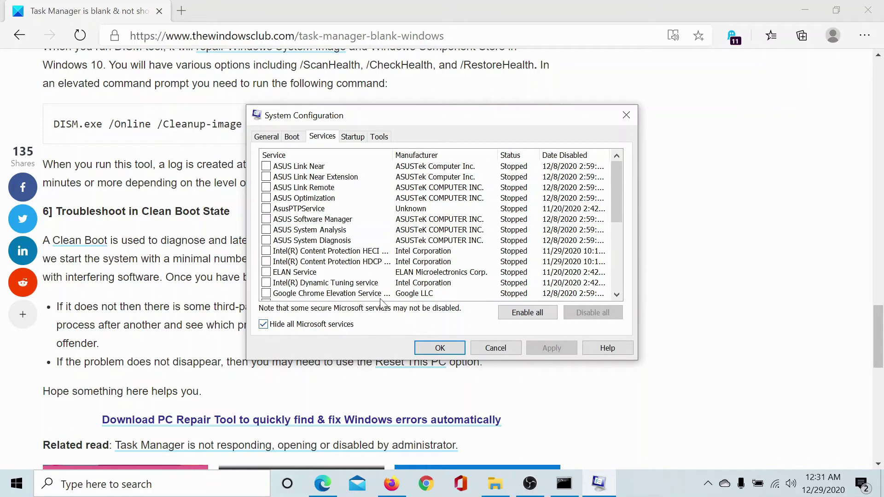
click(266, 230)
click(267, 240)
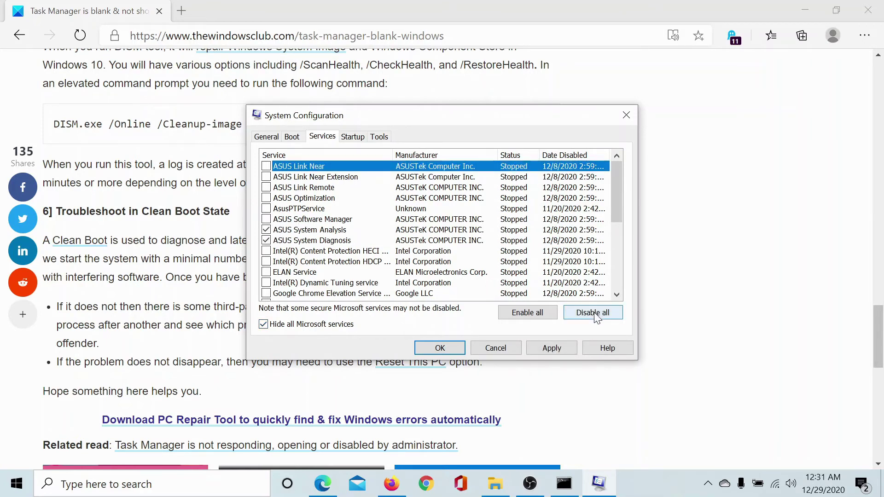
click(593, 313)
click(551, 348)
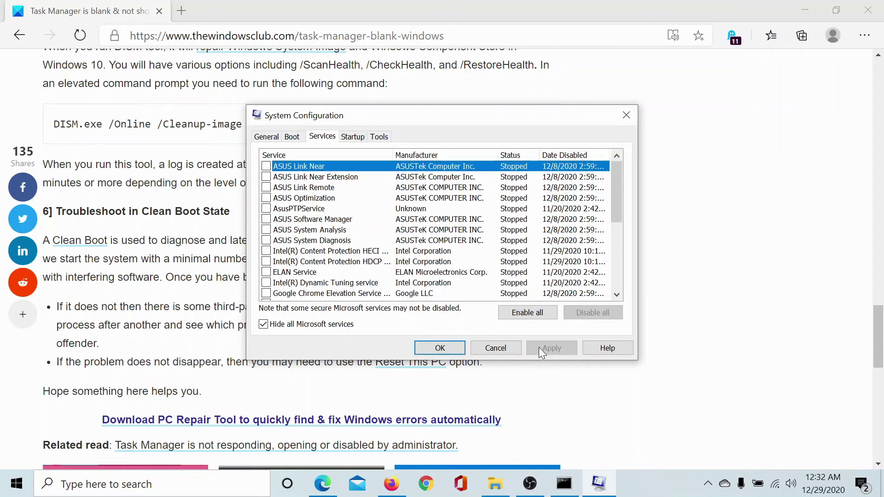
Confirm the System Configuration changes with OK, leaving the restart prompt awaiting a decision
click(440, 349)
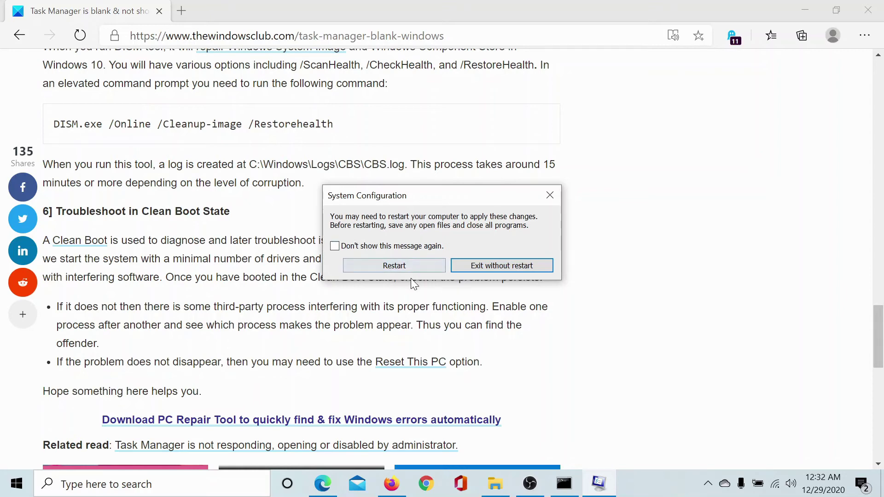
Decline the restart and return to the Task Manager article's title
click(550, 195)
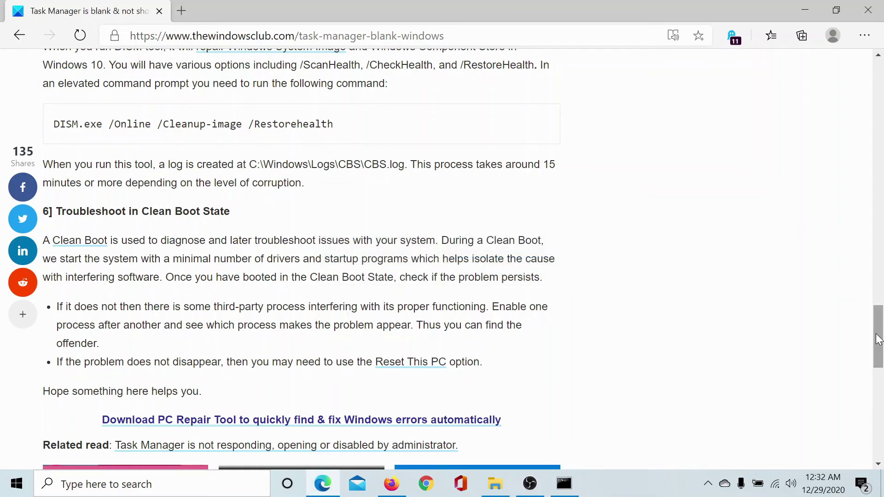
drag(878, 339, 878, 69)
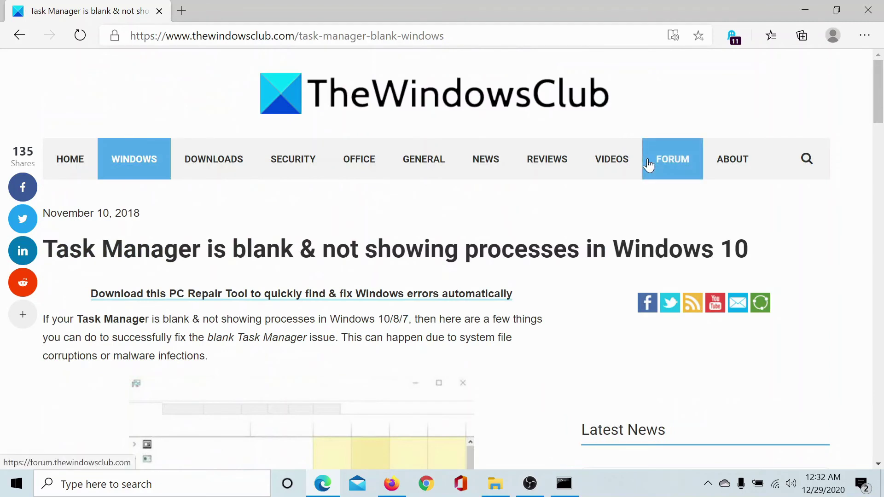